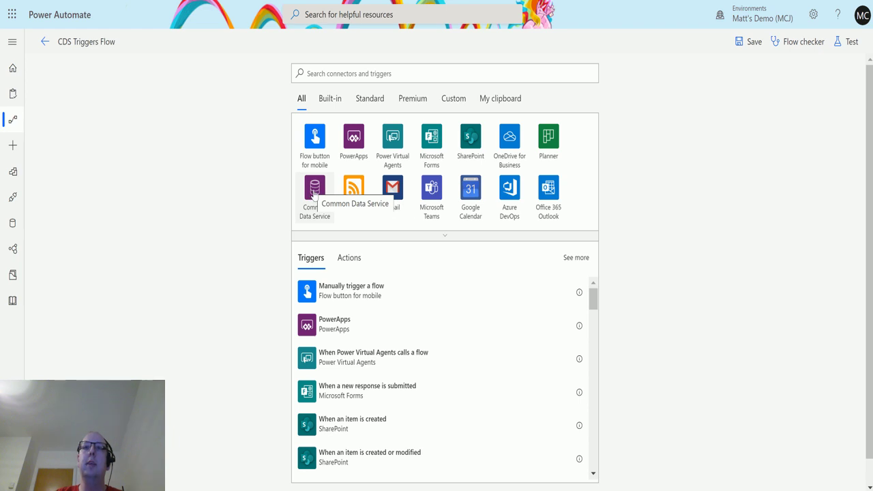
Add the Common Data Service trigger "When a record is updated" and select the MCJ demo environment for it
click(314, 194)
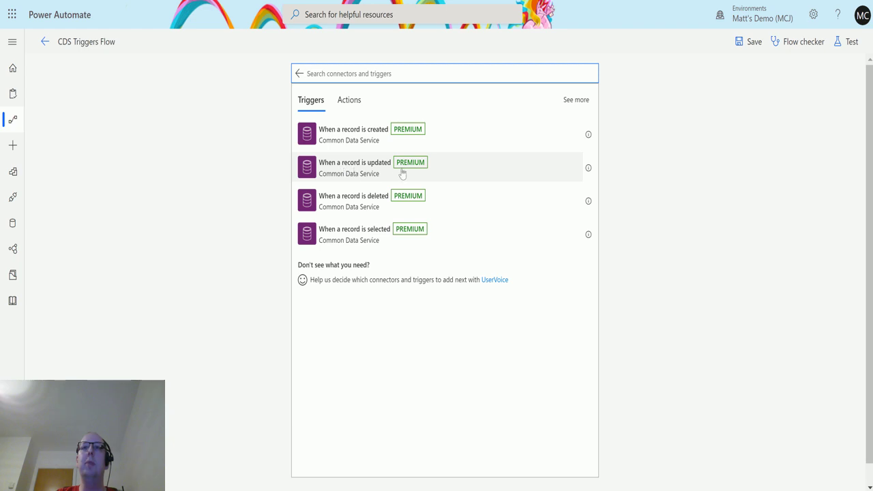
click(428, 170)
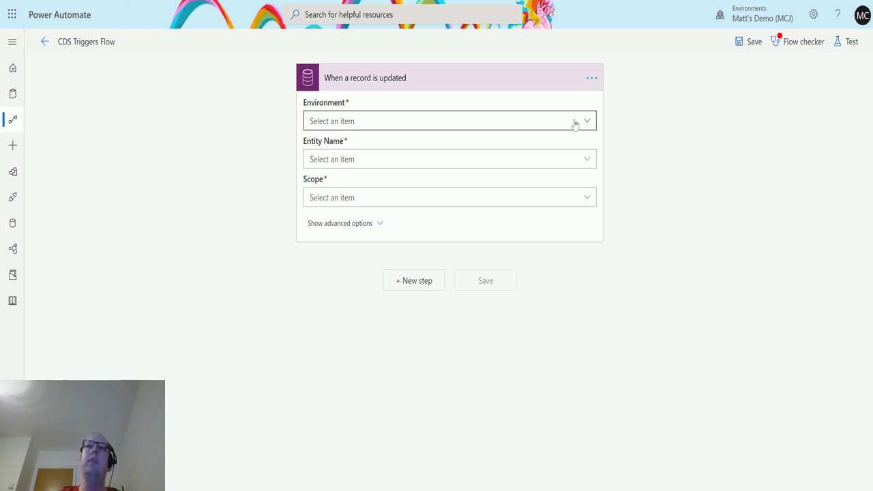
click(575, 123)
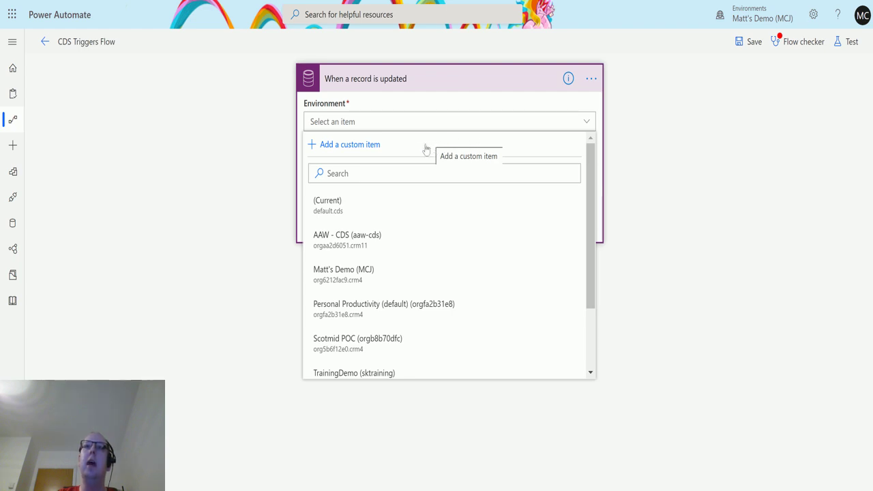
click(386, 277)
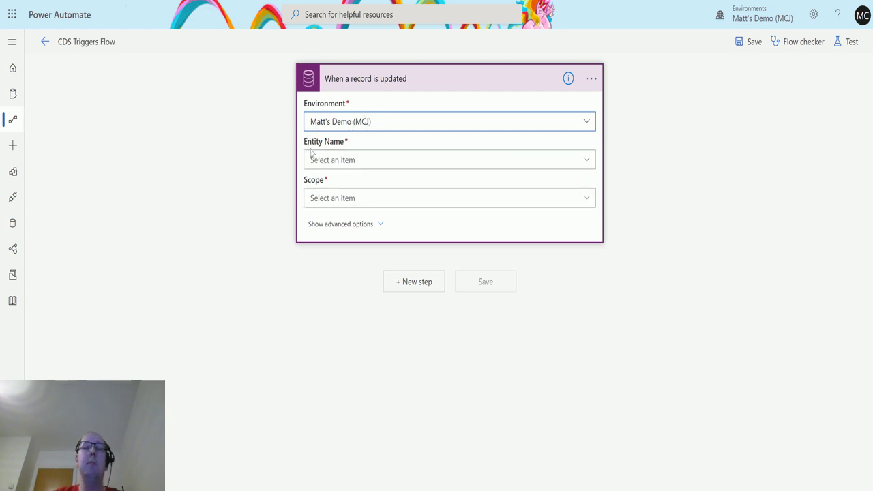
Search the trigger's entity name options for "oppo" and clear the search again
click(590, 159)
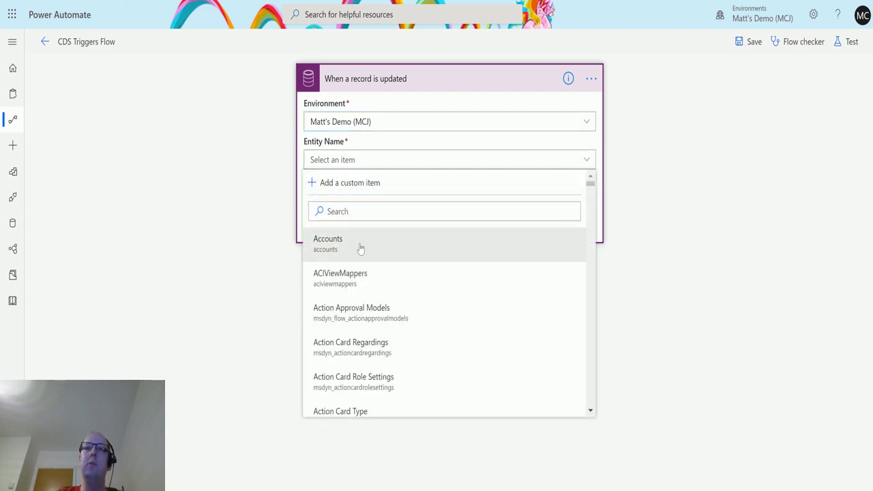
click(390, 210)
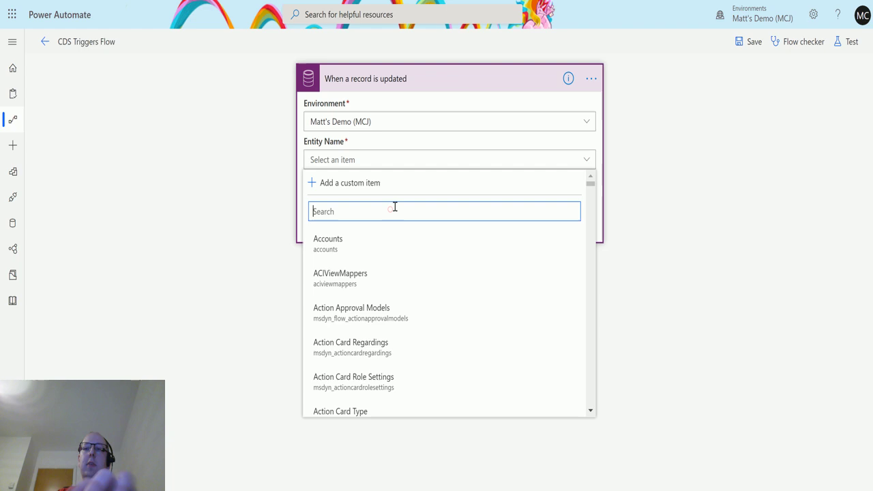
text(oppo)
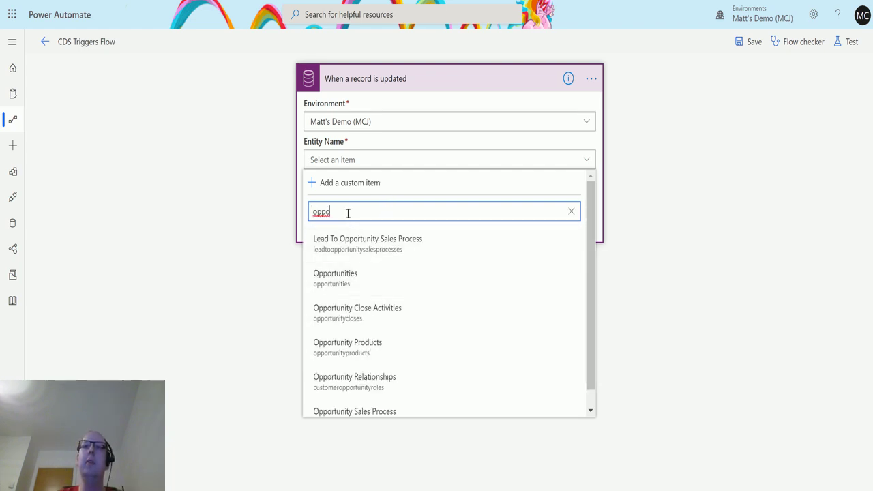
click(571, 211)
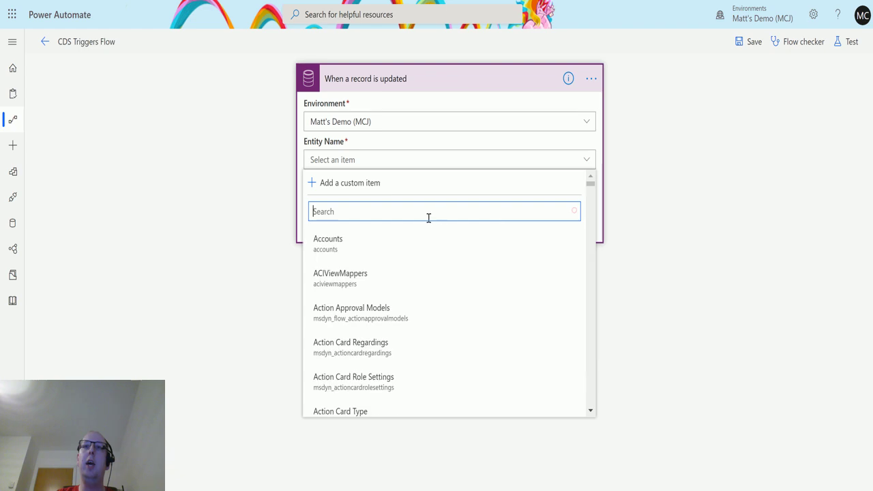
Set the trigger's entity name to Accounts and its scope to Organization
click(345, 251)
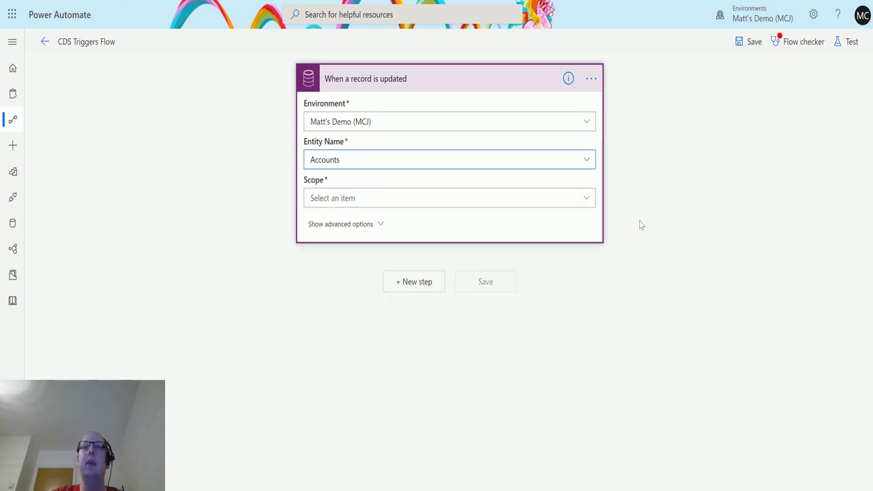
click(588, 198)
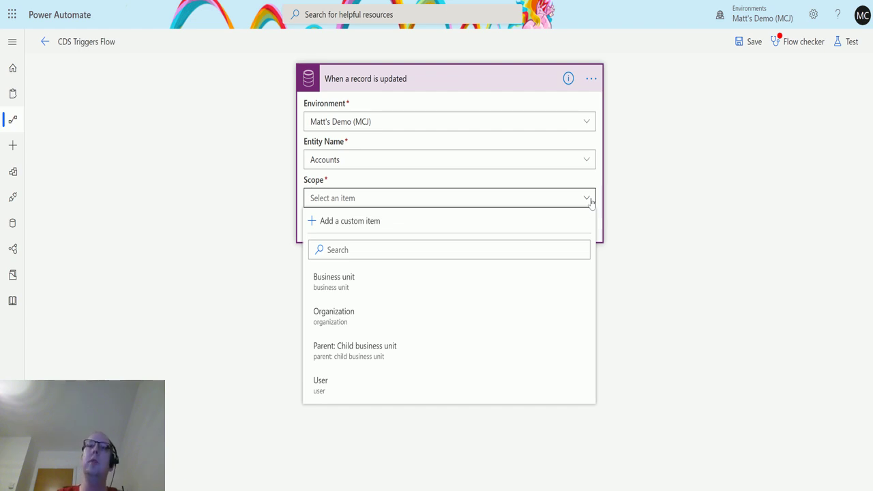
click(514, 316)
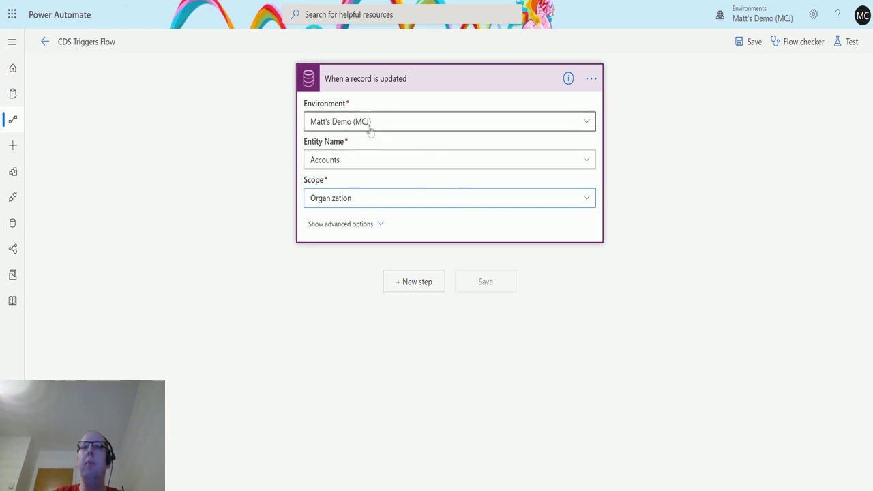
Show the trigger's advanced options, browse the available attributes and set the first attribute filter to accountnumber
click(373, 228)
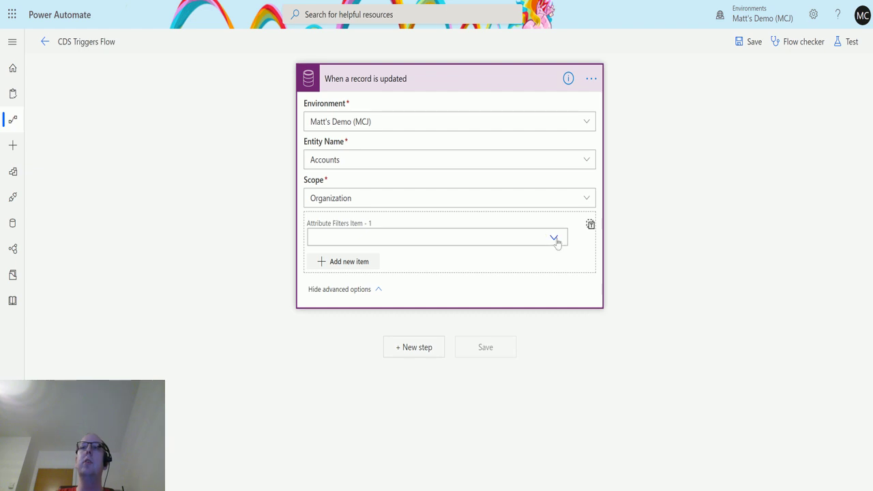
click(554, 238)
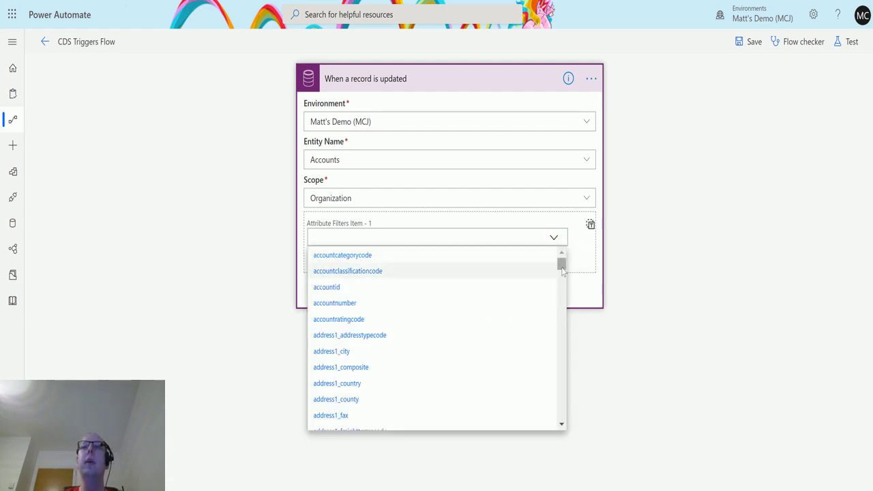
drag(563, 270, 547, 362)
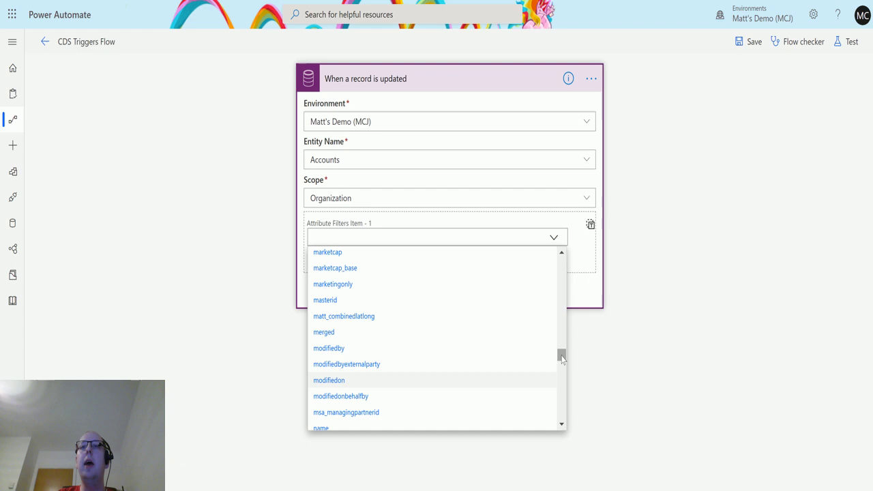
drag(562, 359, 470, 437)
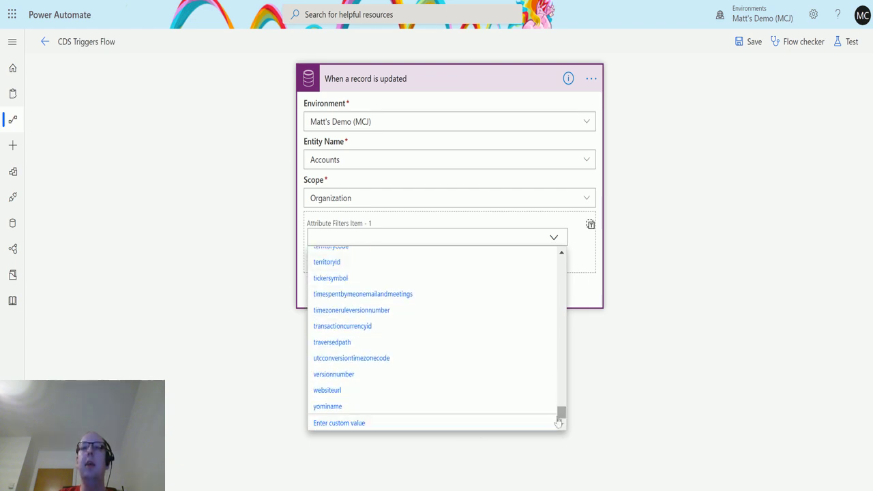
drag(562, 416, 549, 259)
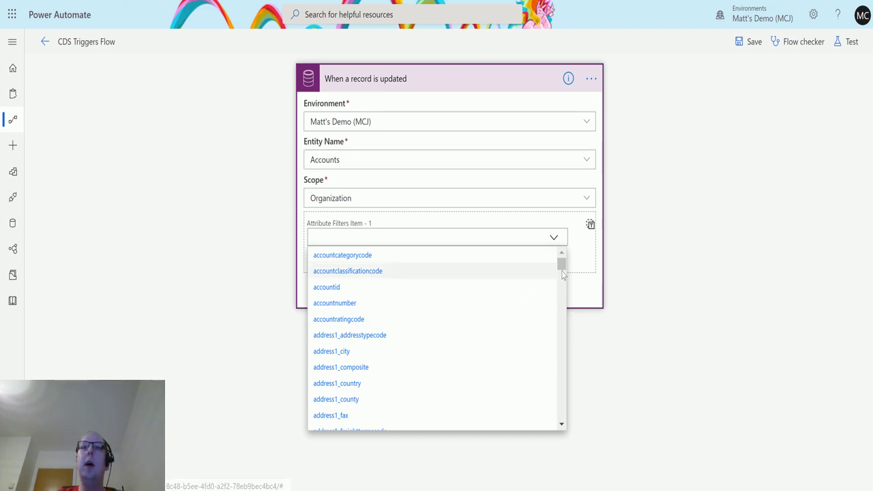
click(398, 304)
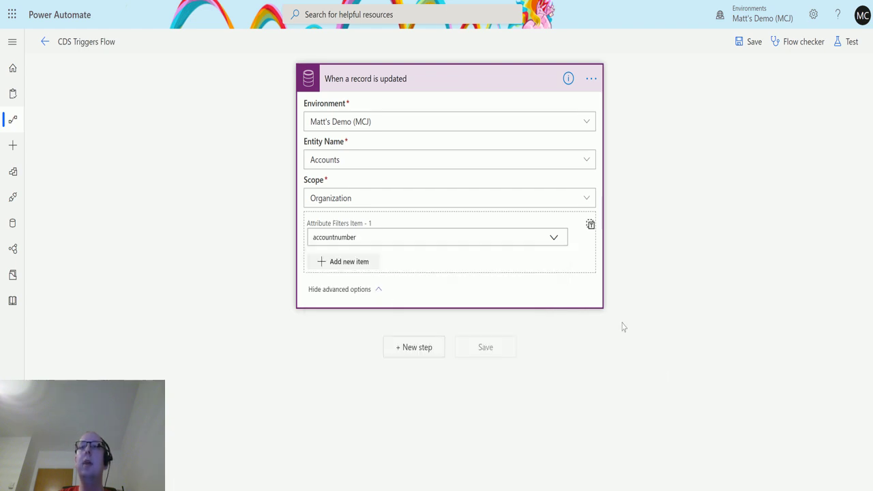
Add a second attribute filter item and set it to name
click(347, 262)
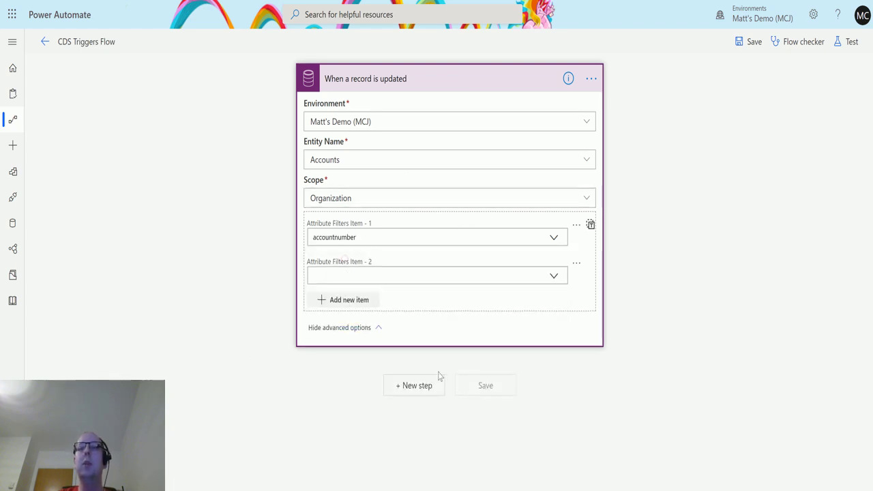
click(553, 277)
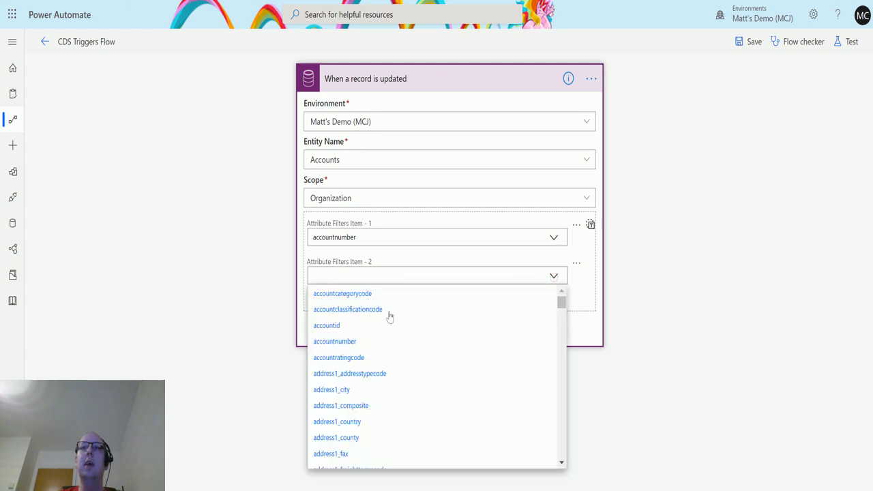
scroll(511, 358, down, 2)
scroll(509, 362, down, 4)
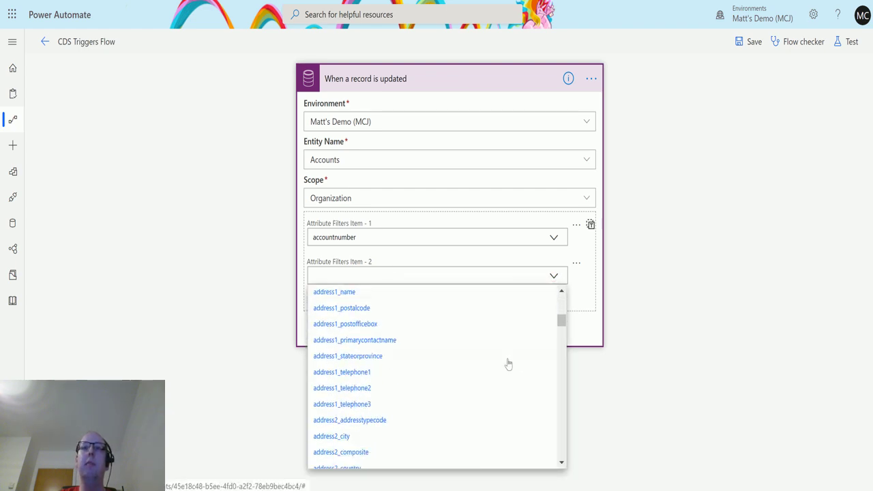
scroll(454, 345, up, 6)
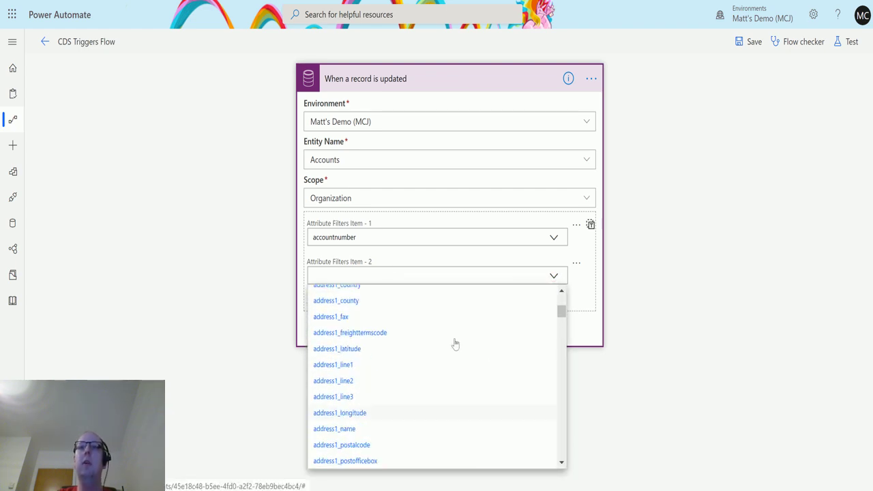
drag(561, 308, 557, 407)
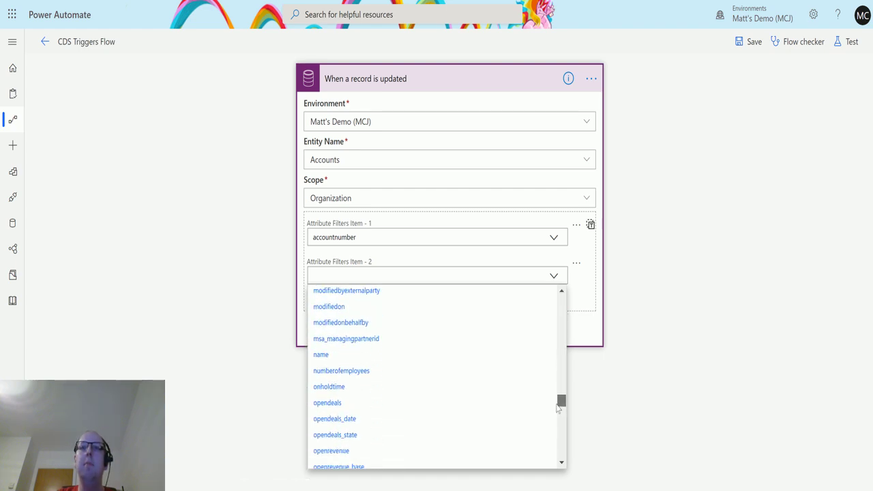
click(352, 355)
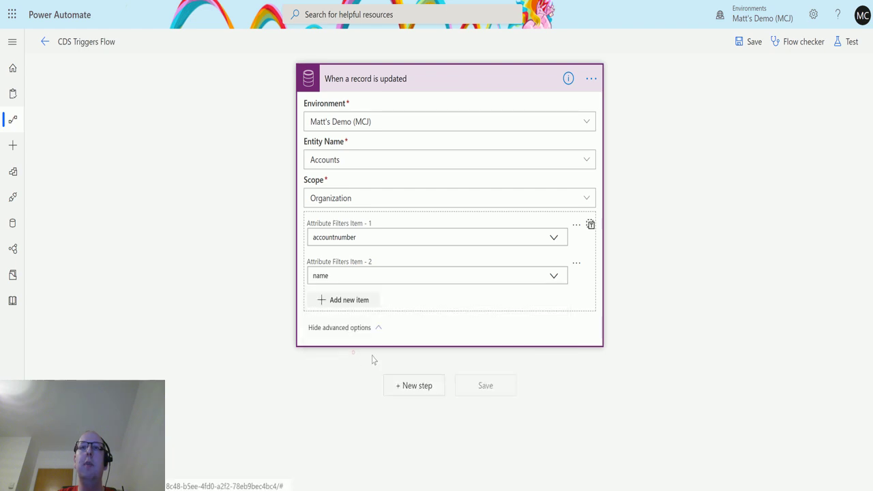
Add a third attribute filter item and set it to address1_postalcode
click(368, 300)
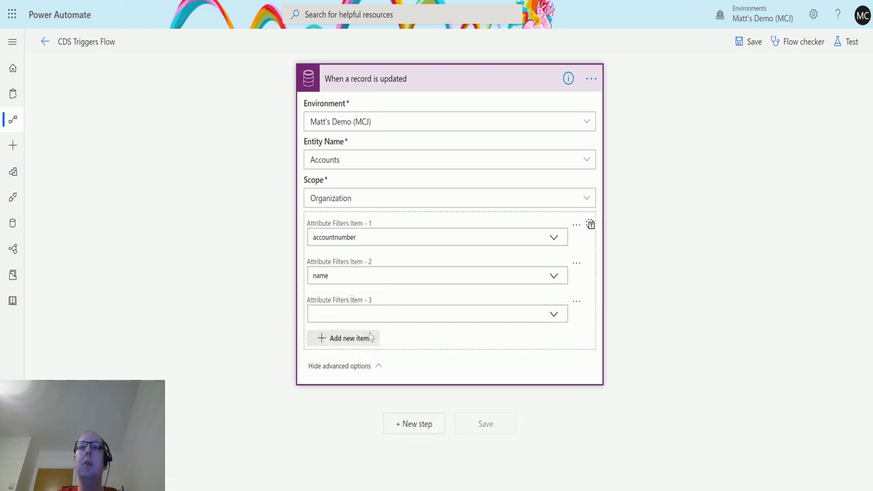
click(552, 318)
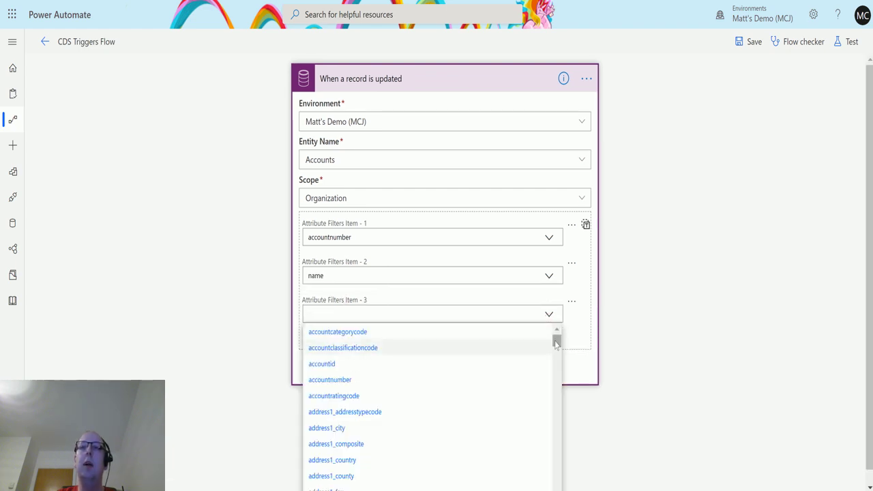
drag(556, 345, 557, 359)
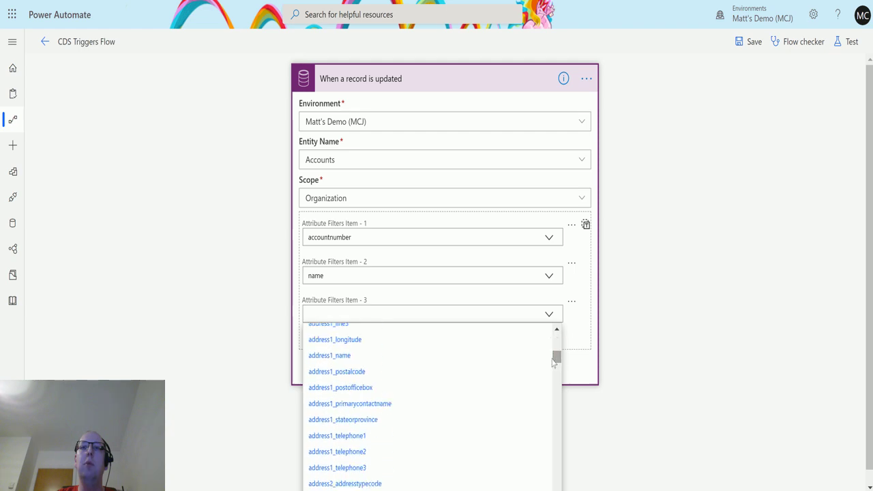
click(396, 372)
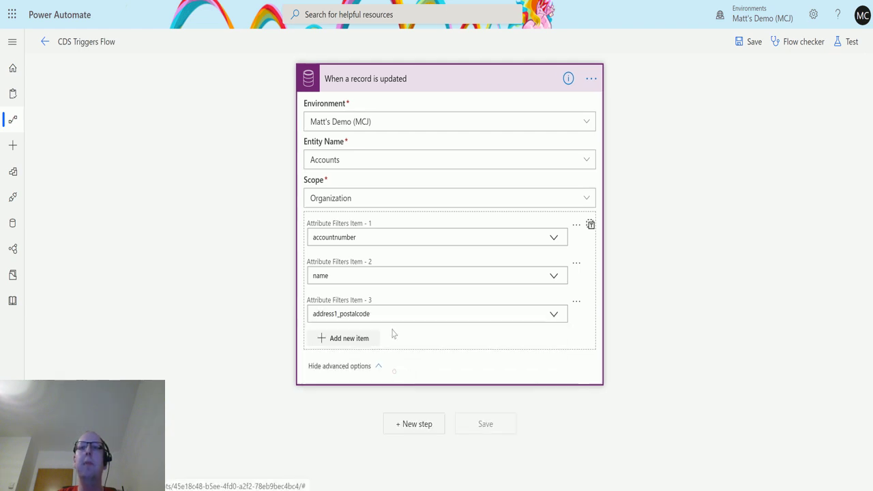
Check the first filter item's delete option without using it, and view the attribute filters as an array before restoring the item view
click(576, 227)
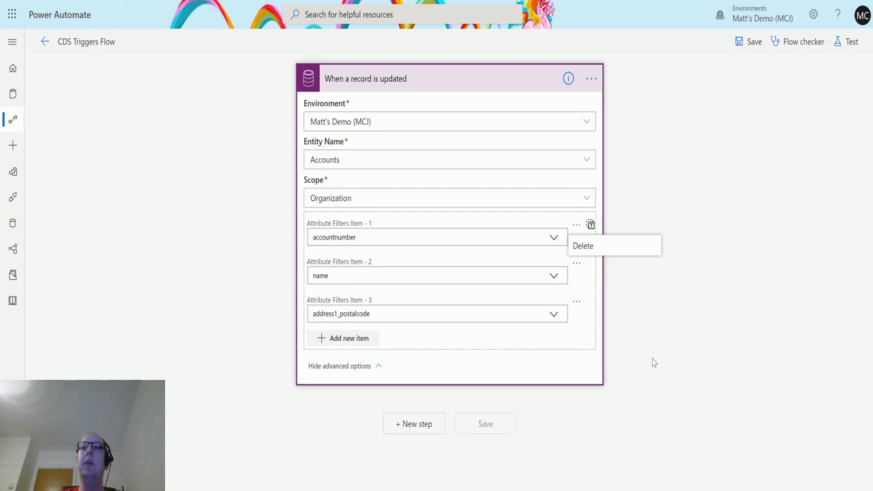
click(576, 377)
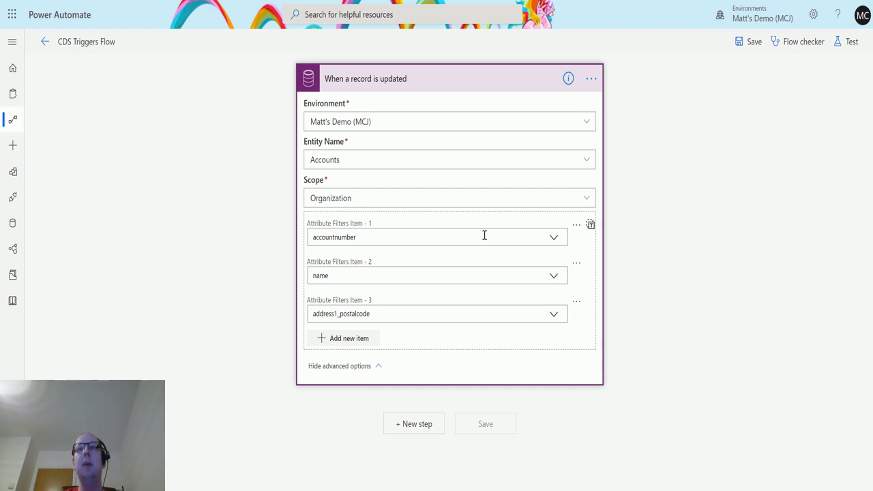
click(590, 224)
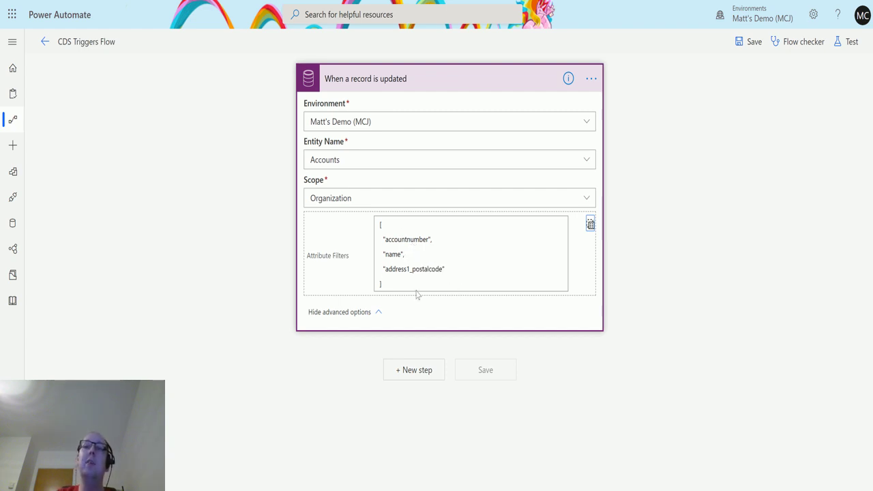
click(591, 225)
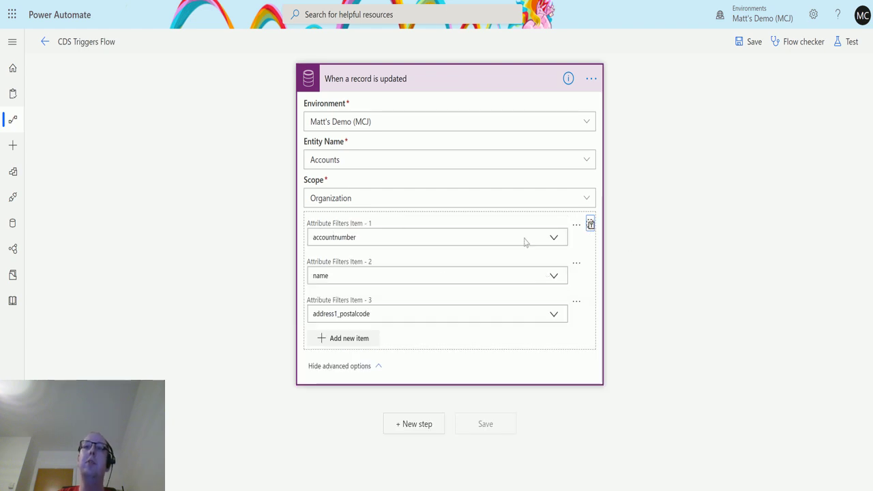
click(591, 225)
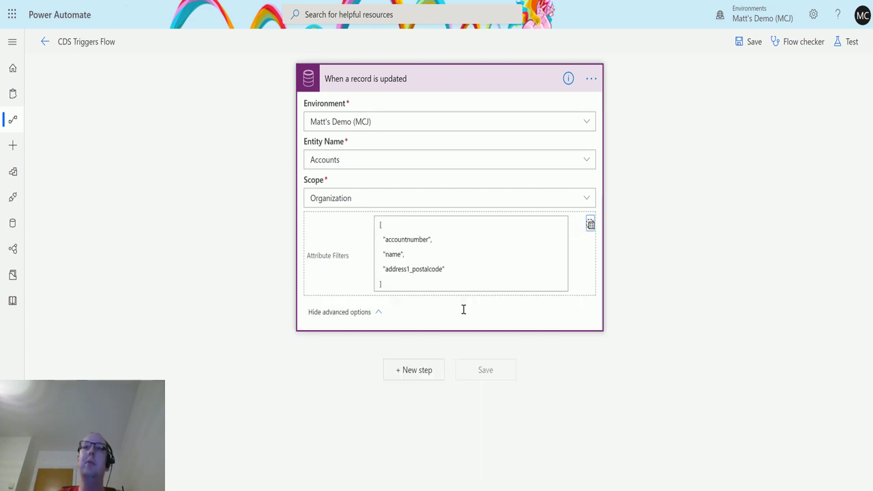
click(591, 225)
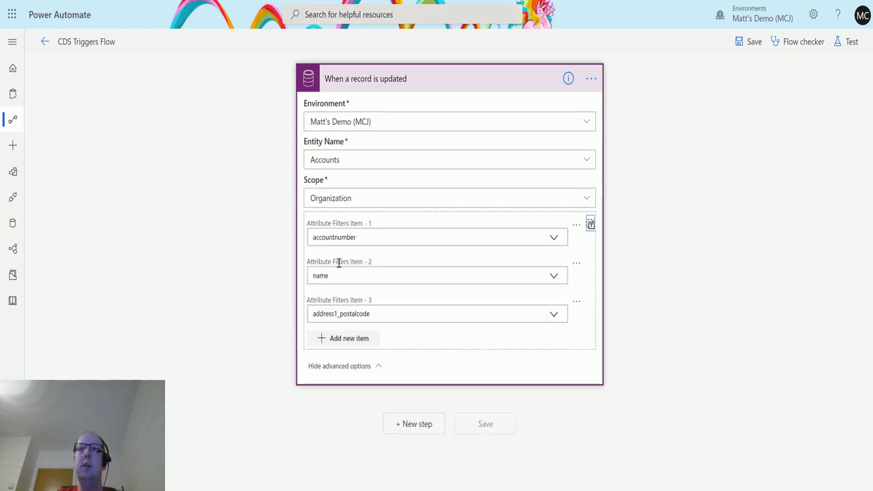
Add a Compose action after the trigger and use the trigger's Account Name dynamic value as its input
click(429, 425)
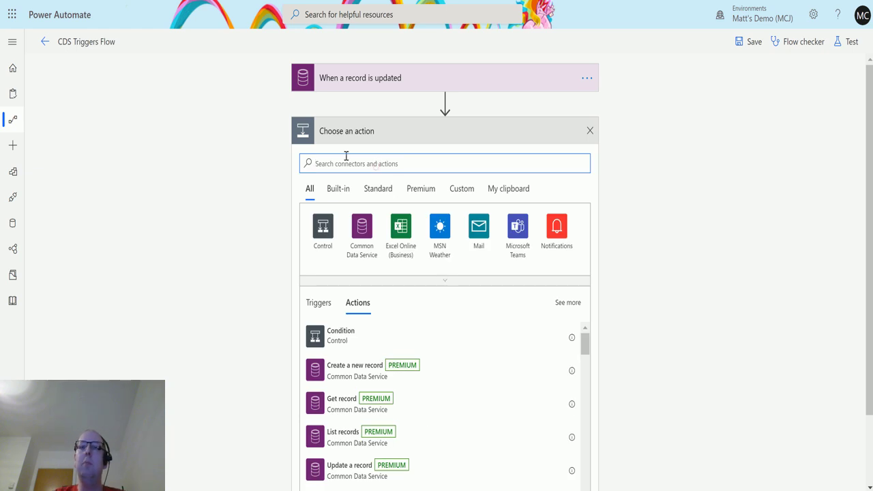
text(compose)
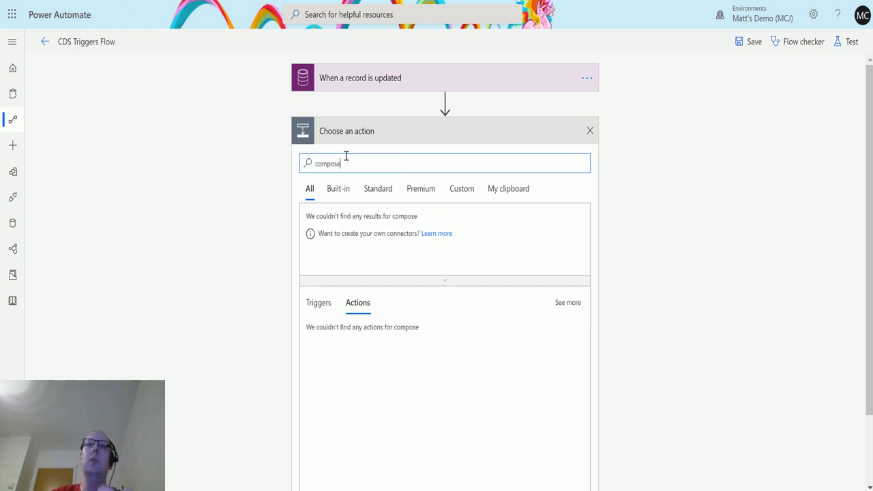
click(352, 341)
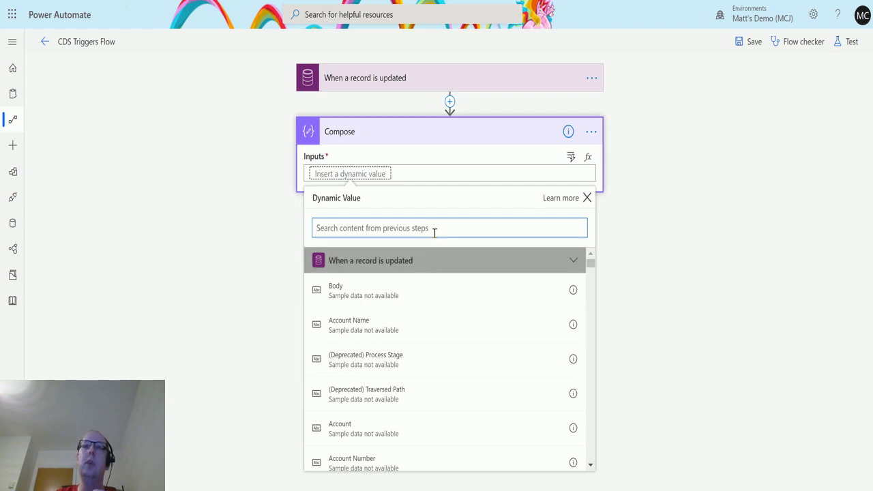
click(362, 330)
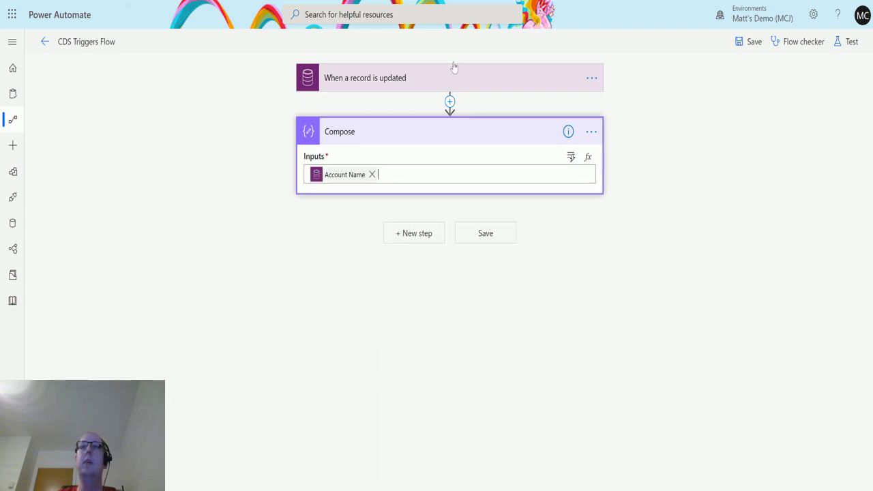
Expand the record update trigger to review its attribute filters against the Compose action, and save the flow
click(455, 75)
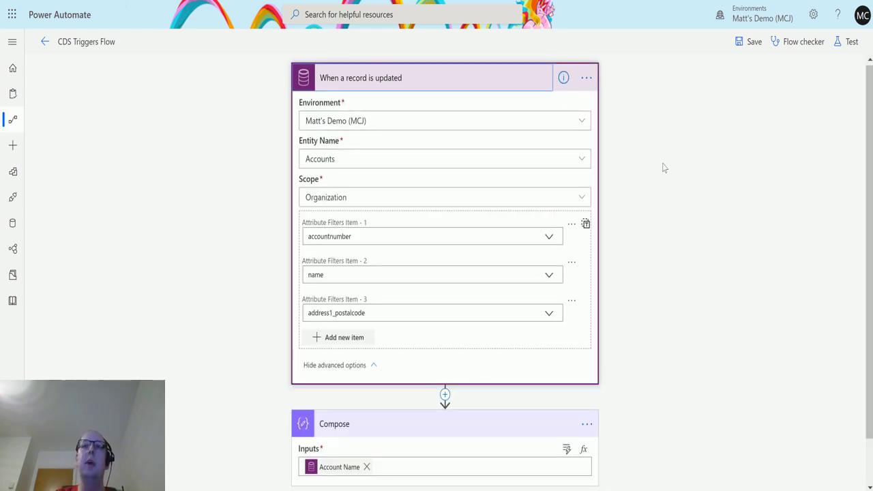
scroll(662, 166, down, 1)
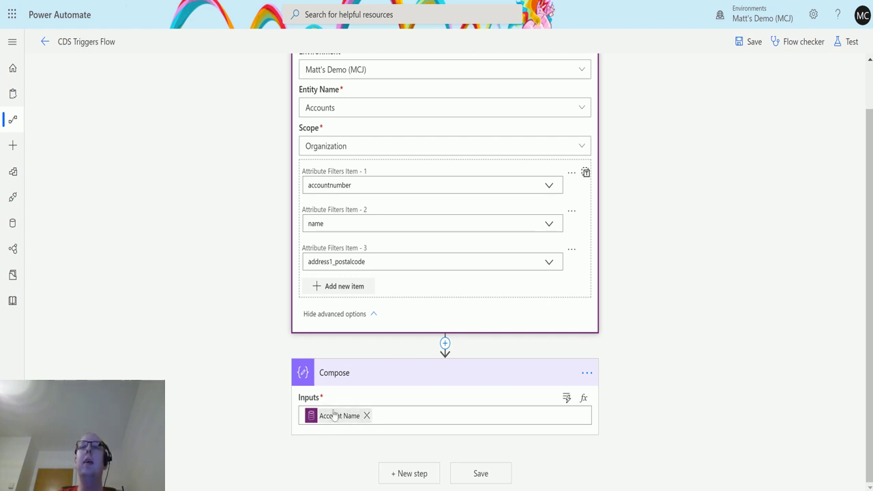
scroll(739, 236, up, 1)
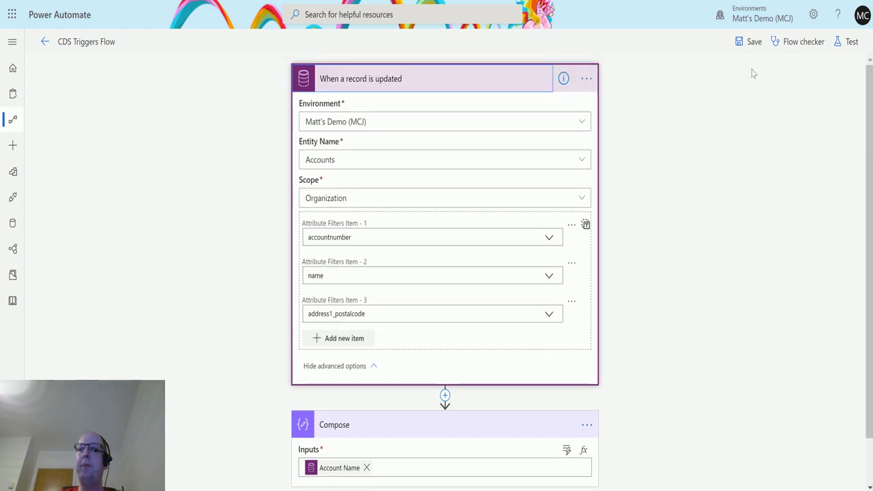
click(752, 42)
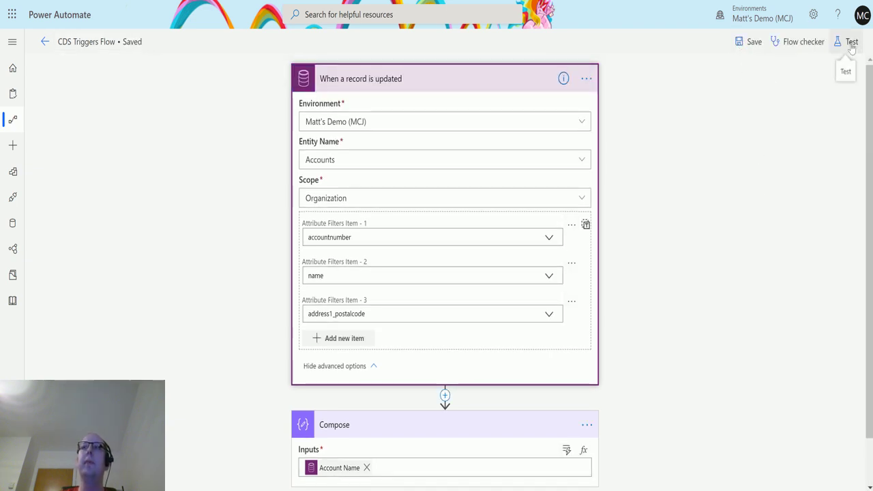
Start a test run of the flow with the option to perform the trigger action manually
click(852, 43)
click(713, 71)
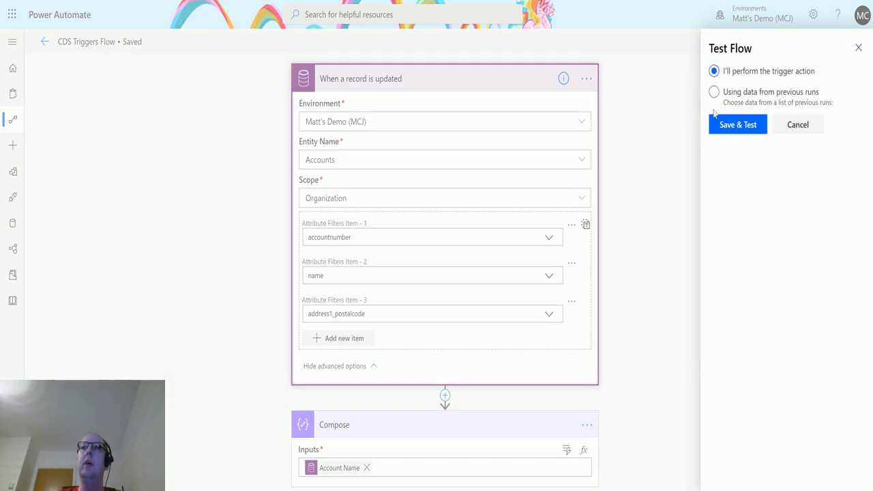
click(745, 126)
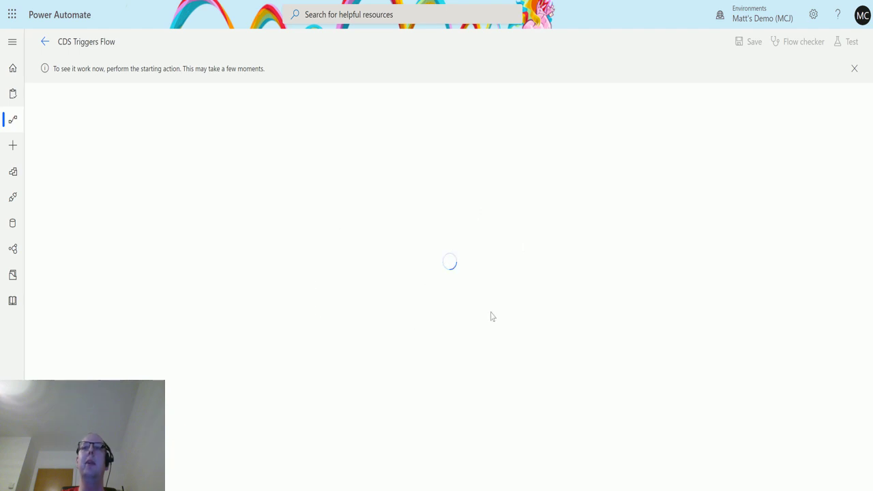
Switch to the Test Account 3 record in Dynamics 365 and look through its address and account information fields
key(alt+Tab)
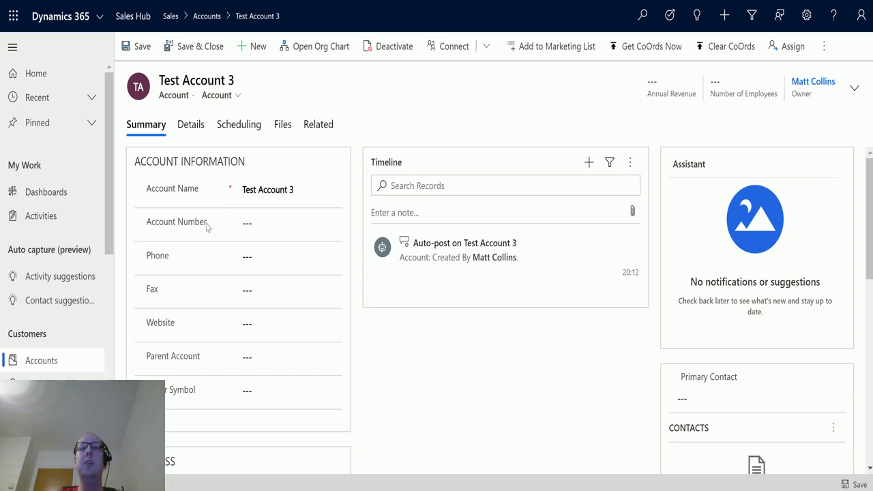
scroll(284, 221, down, 5)
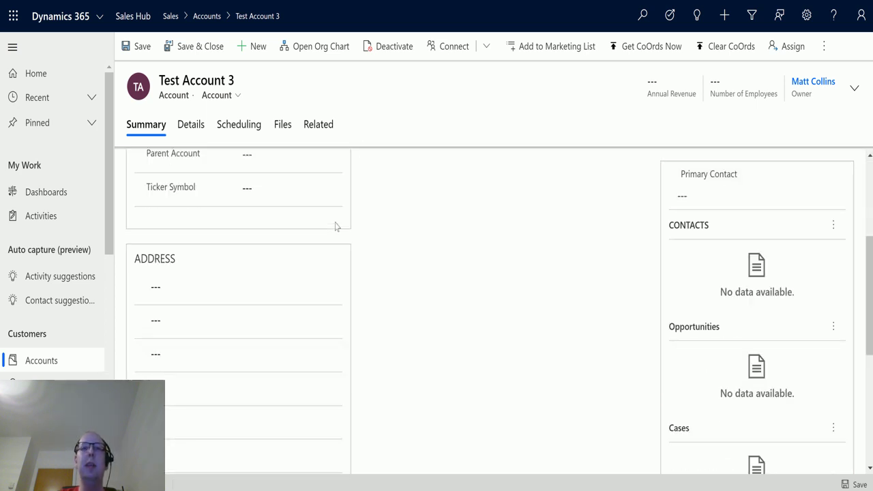
click(210, 316)
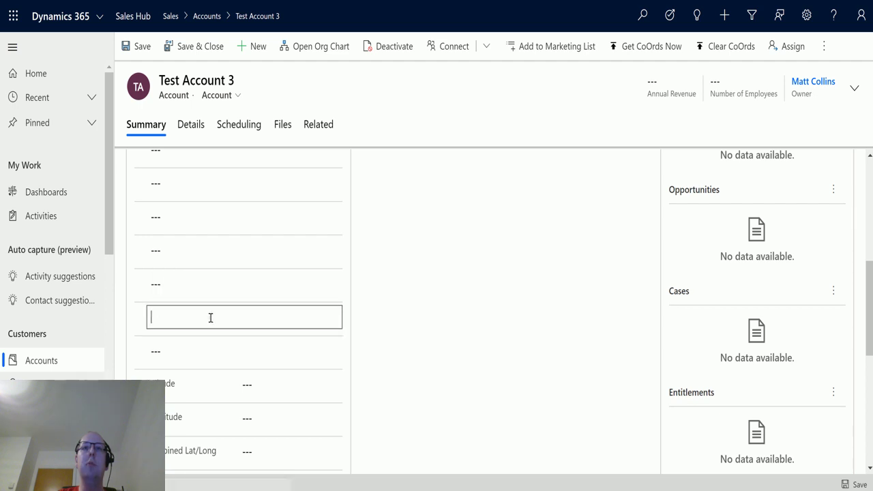
click(201, 346)
scroll(267, 322, up, 2)
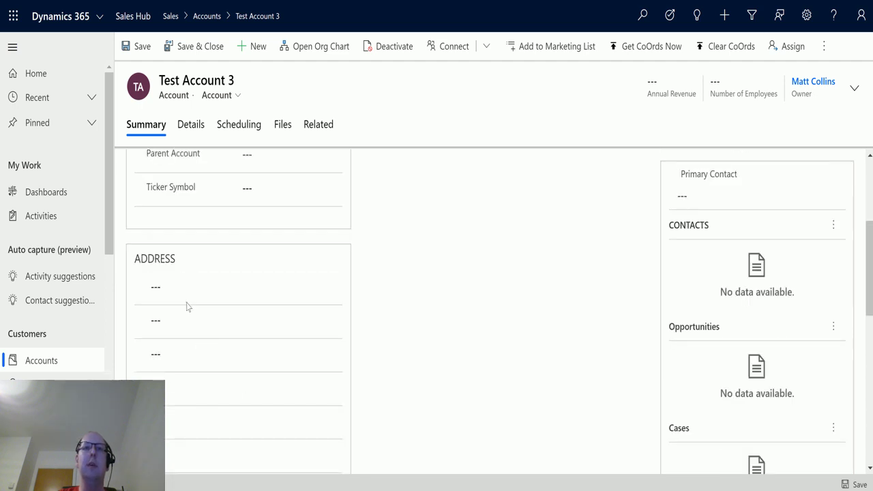
click(190, 295)
click(214, 354)
scroll(375, 354, down, 2)
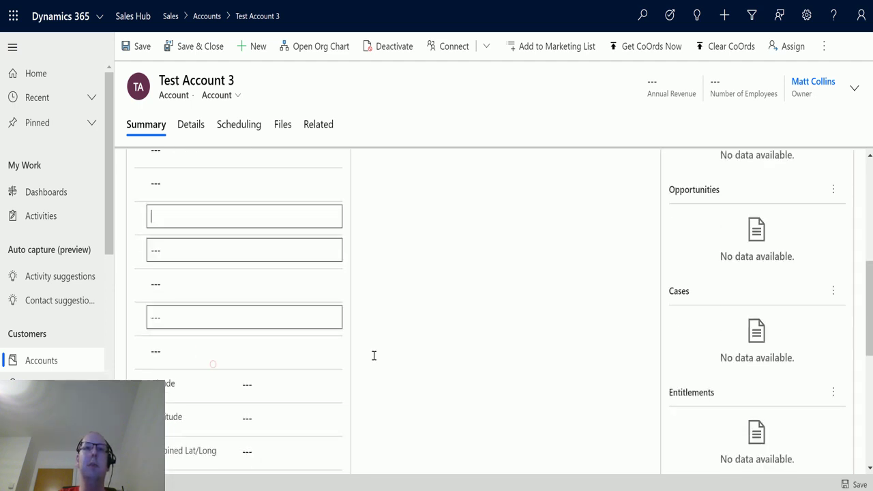
scroll(391, 354, up, 4)
scroll(391, 354, up, 2)
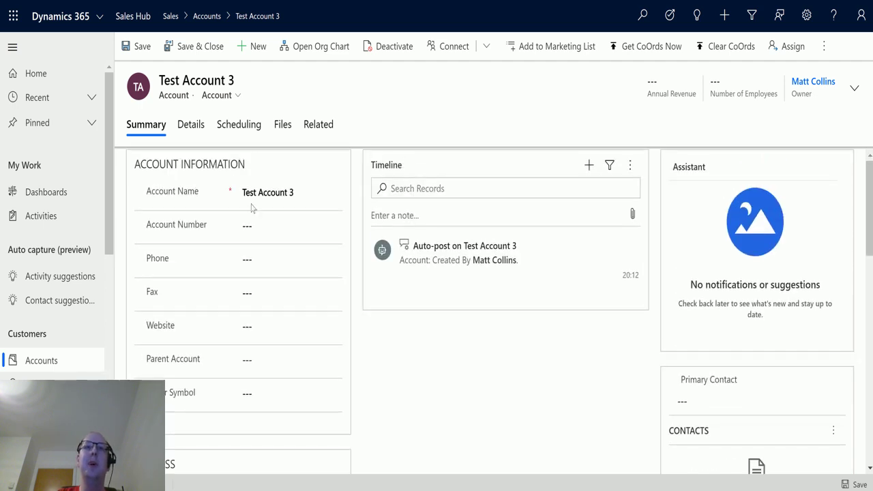
Fill in the account number on the Test Account 3 record and save the record
click(267, 232)
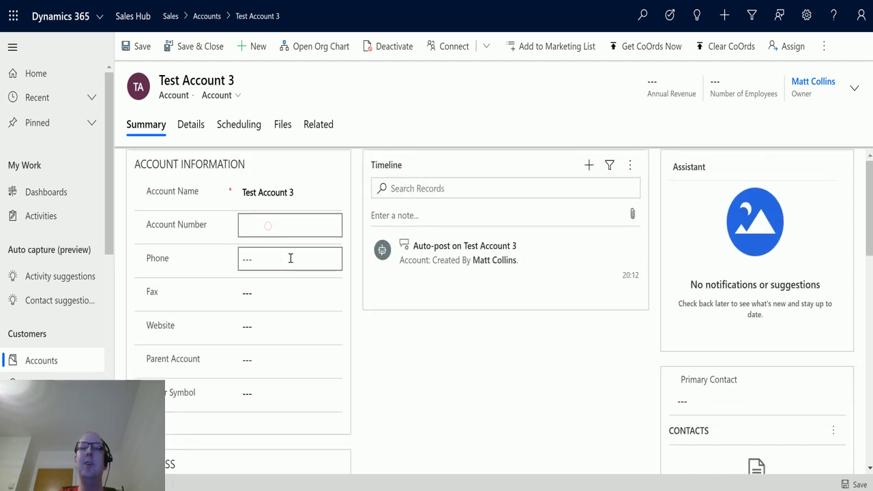
text(123456789)
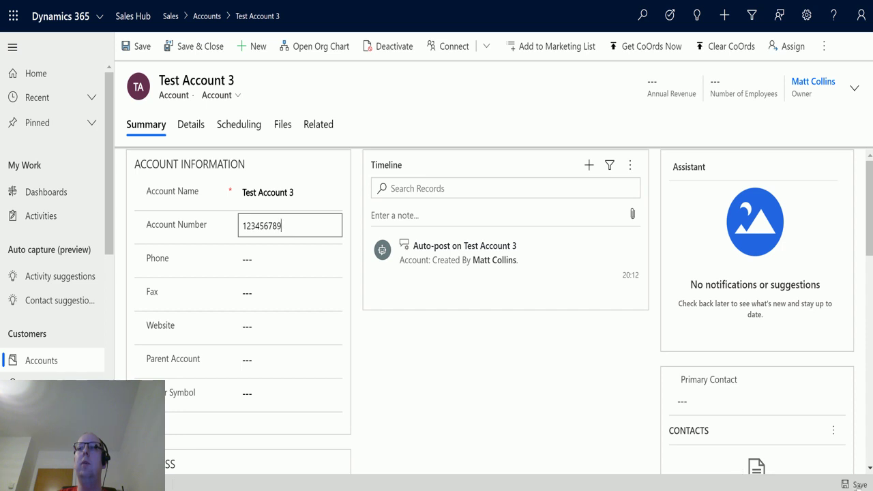
click(859, 485)
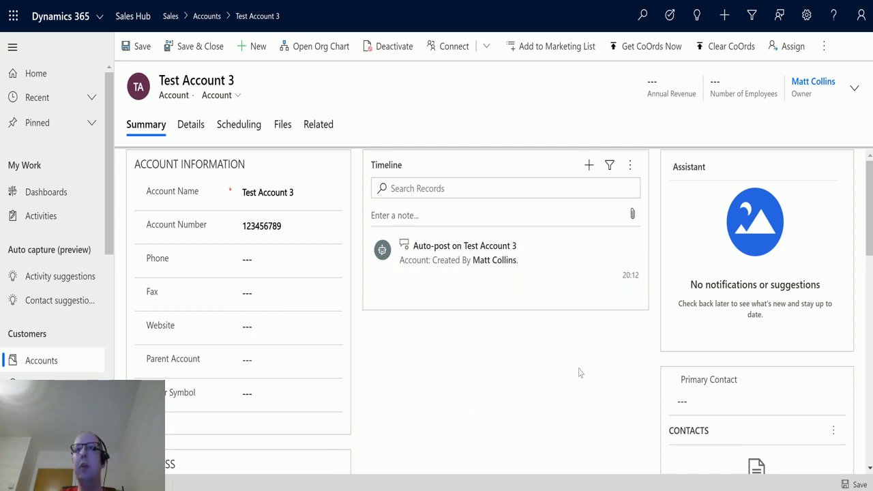
click(264, 223)
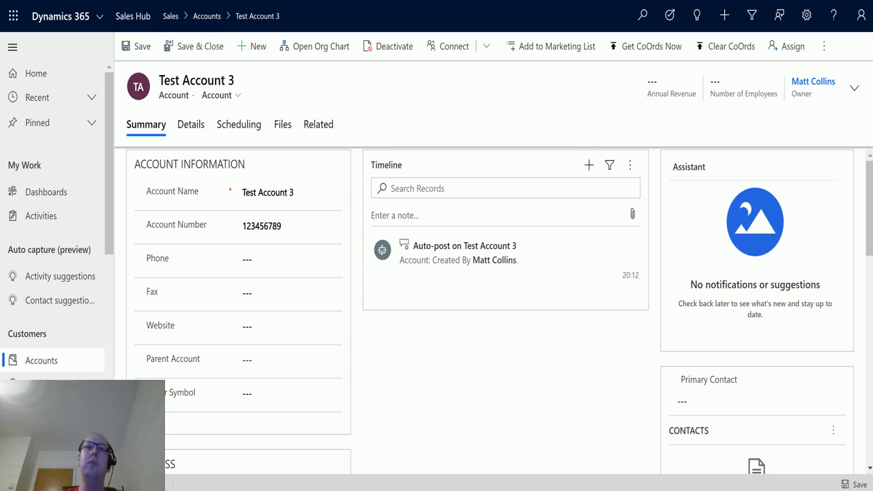
Switch back to Power Automate and examine the inputs and output body of the trigger in the test run
key(alt+Tab)
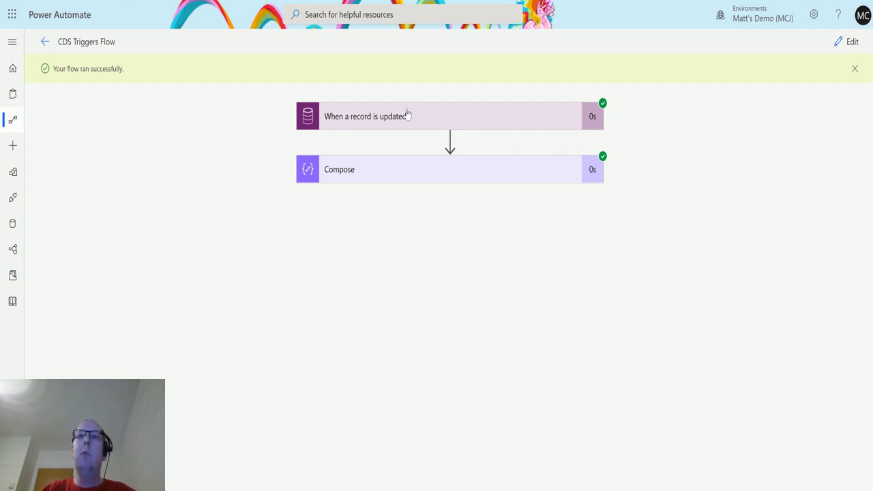
click(529, 121)
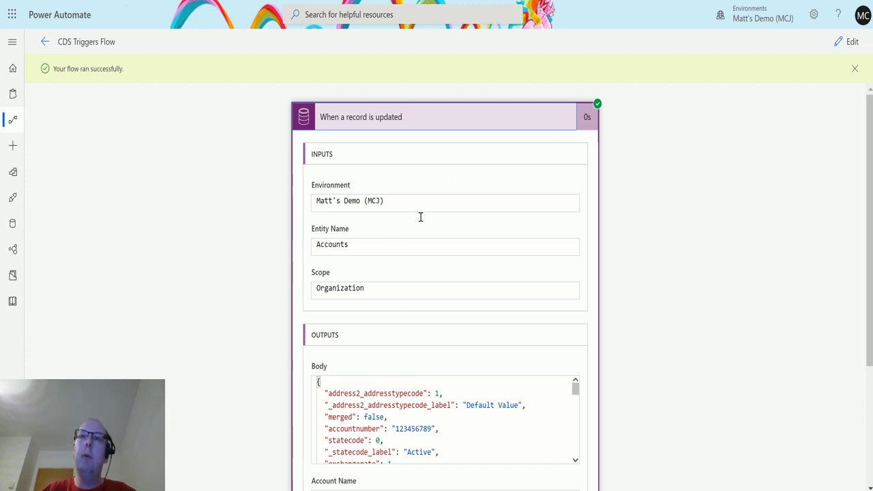
scroll(420, 217, down, 1)
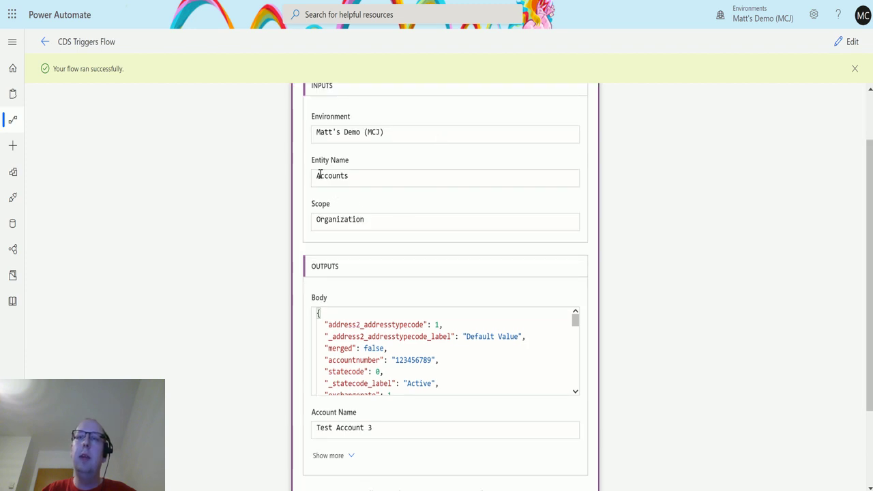
scroll(519, 186, down, 1)
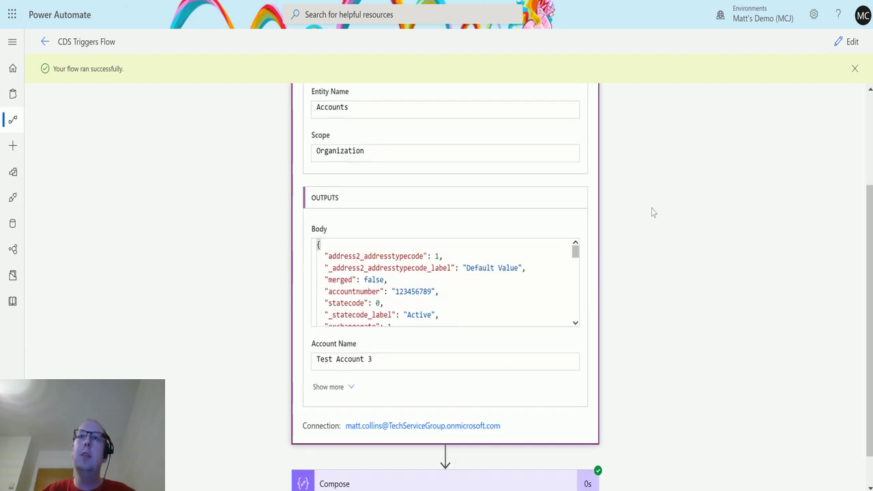
scroll(386, 257, down, 3)
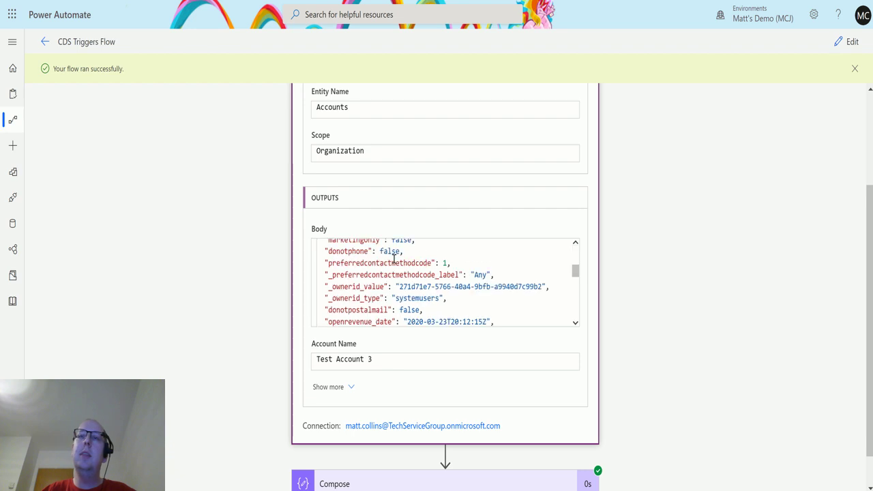
scroll(371, 269, up, 3)
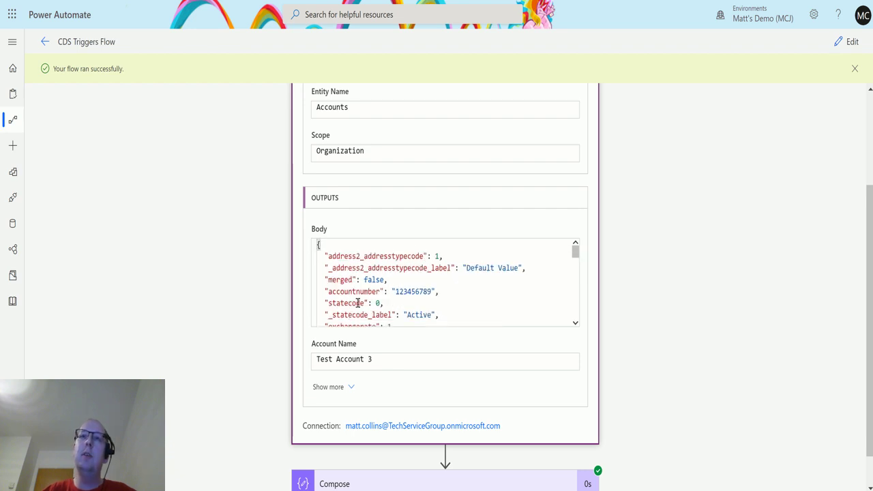
scroll(357, 302, down, 12)
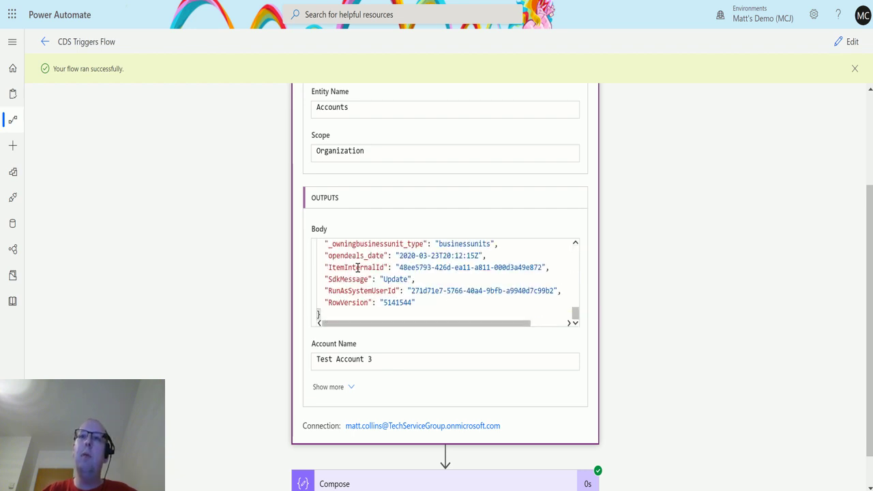
Show all output fields of the trigger, read through them, and expand Compose to check its inputs and outputs
click(349, 386)
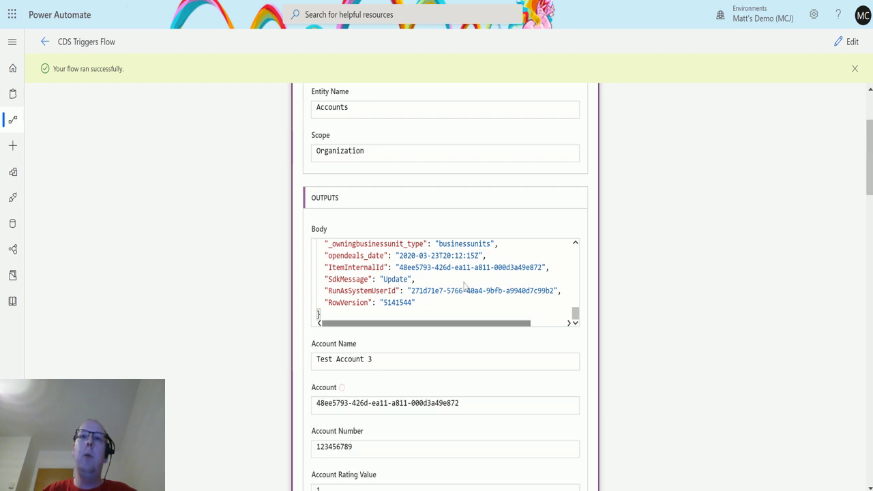
scroll(335, 281, down, 2)
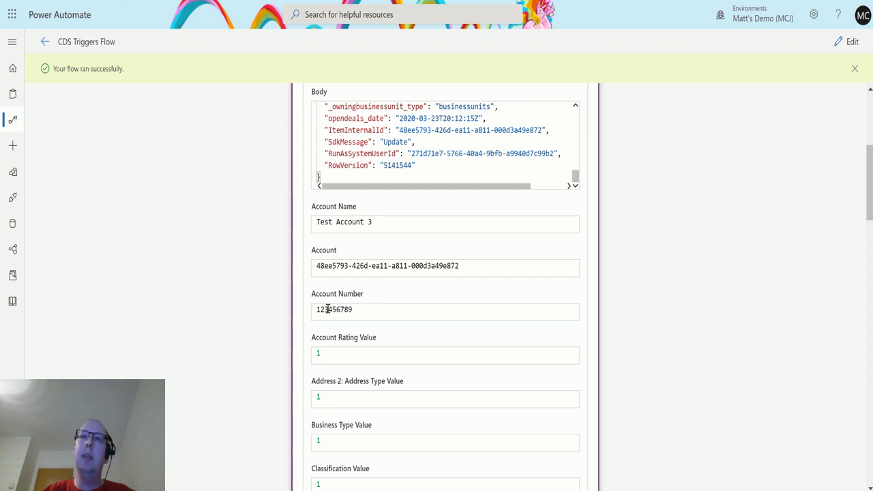
scroll(480, 294, down, 15)
scroll(481, 275, down, 6)
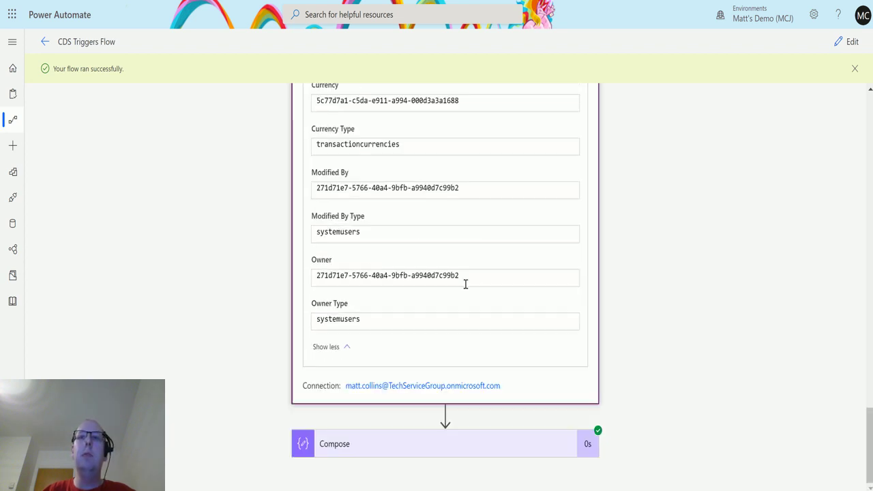
click(478, 444)
scroll(601, 309, down, 3)
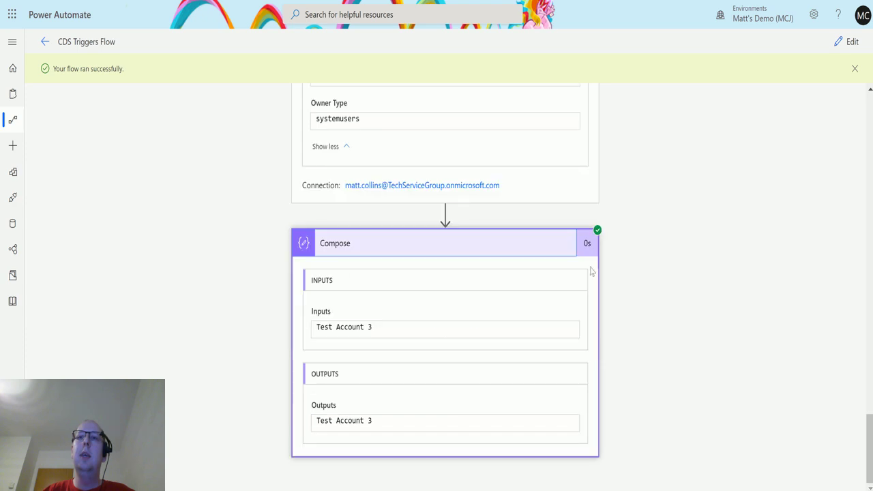